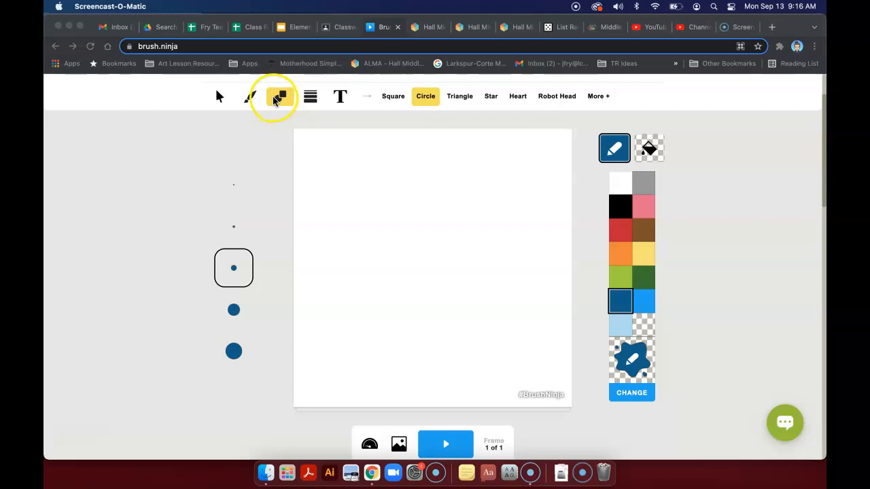
scroll(285, 102, up, 3)
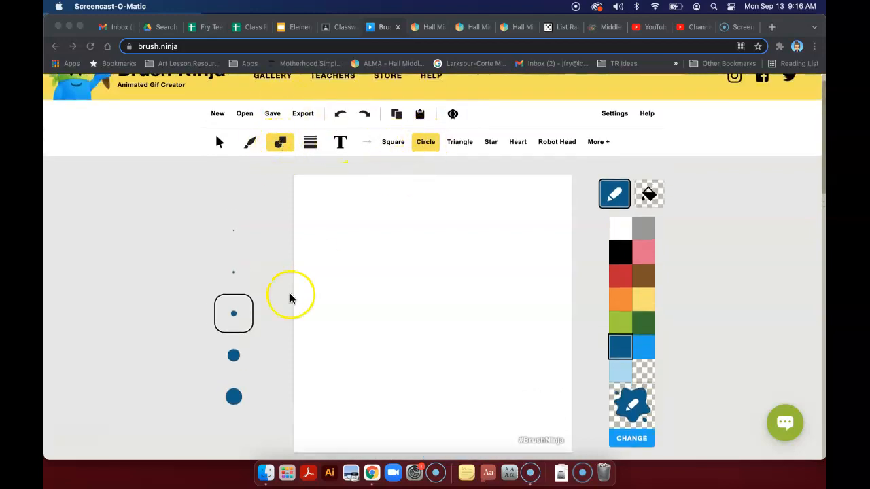
drag(329, 305, 363, 360)
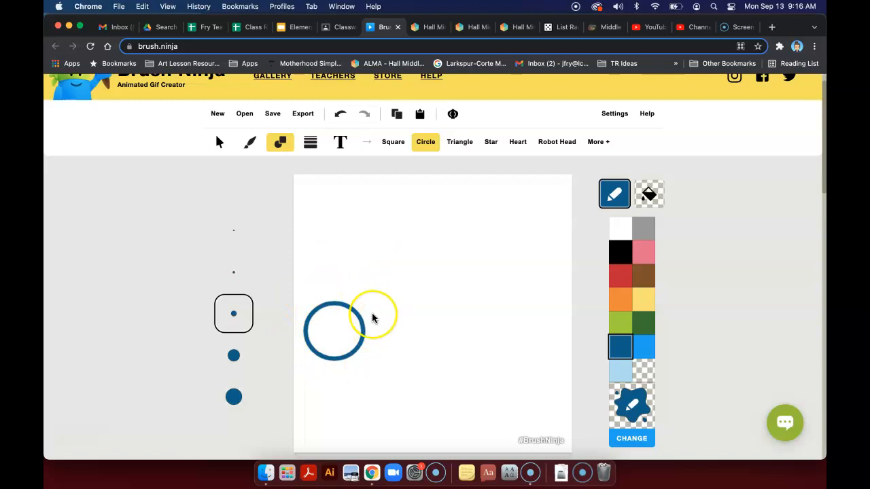
key(super+z)
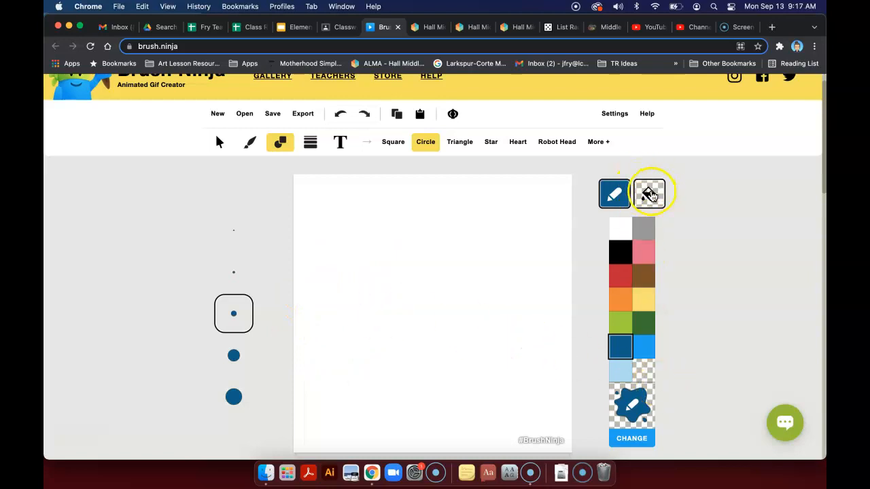
Step: Set the fill color to the same dark blue as the outline and draw a solid circle in the canvas's lower-left area
click(648, 197)
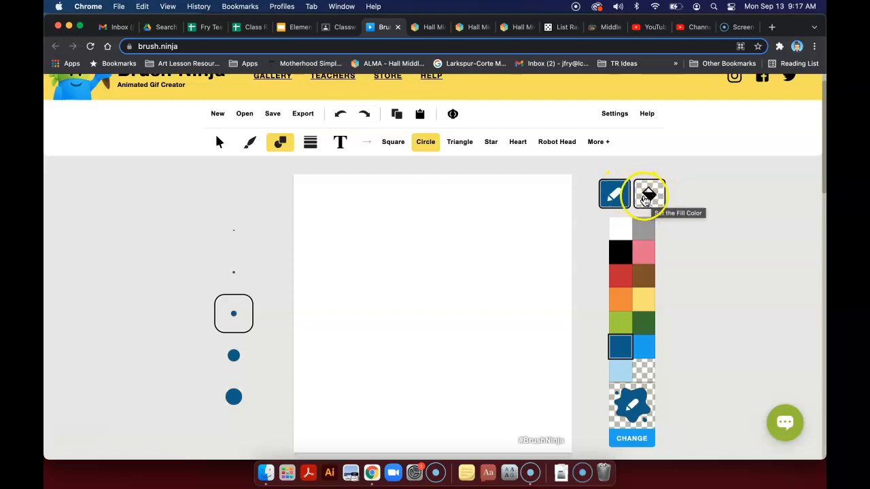
click(648, 194)
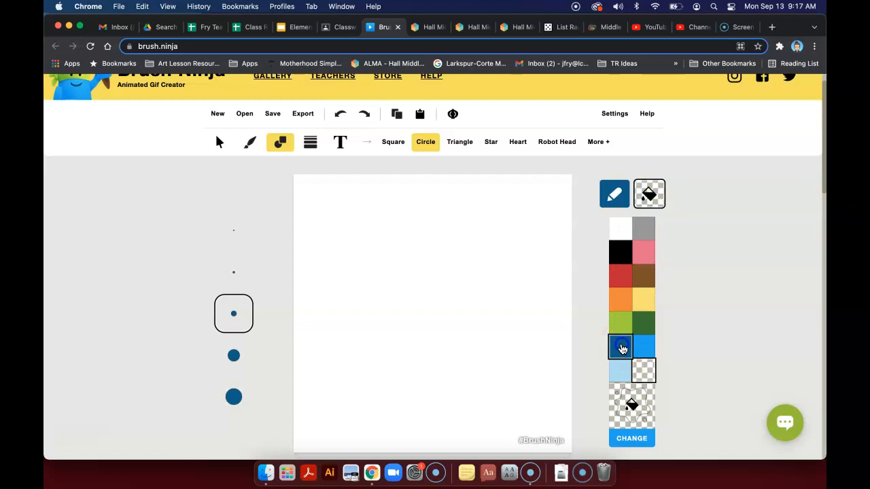
click(620, 346)
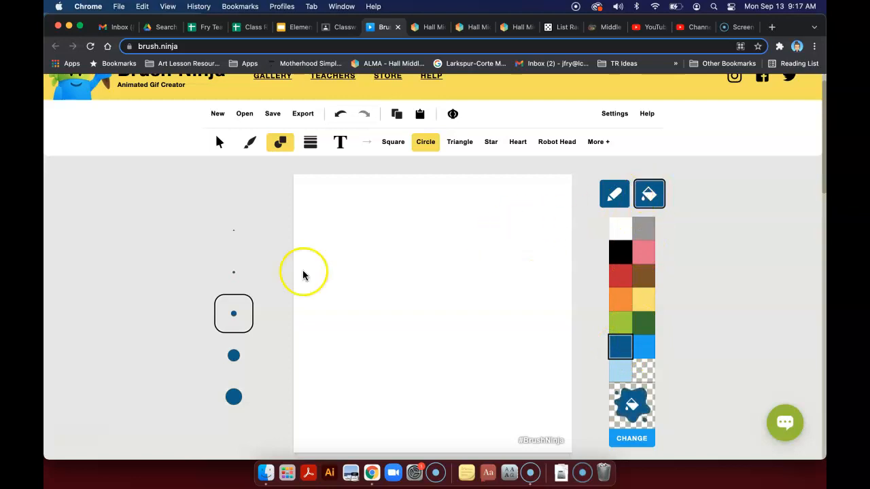
drag(336, 341, 367, 398)
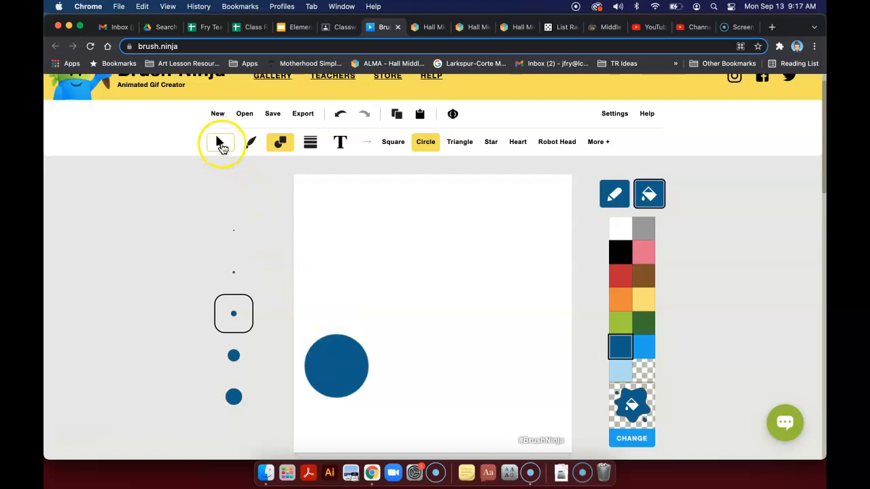
Step: Move the blue circle into the upper-left corner of the canvas and deselect it
click(221, 142)
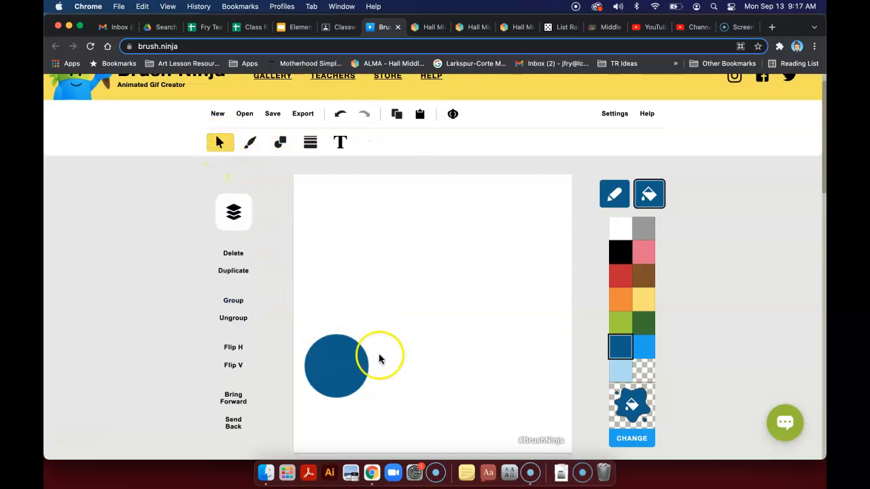
drag(347, 364, 336, 203)
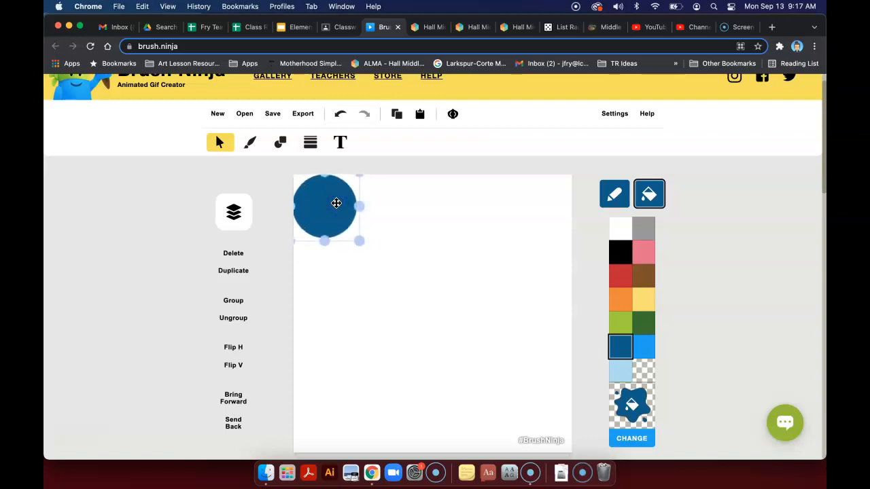
click(374, 275)
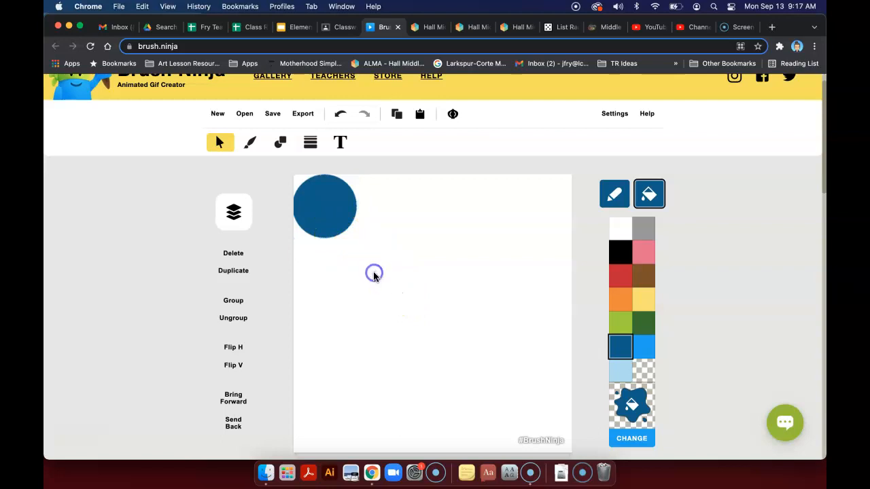
Step: Duplicate the first animation frame to create frame 2
scroll(433, 340, down, 5)
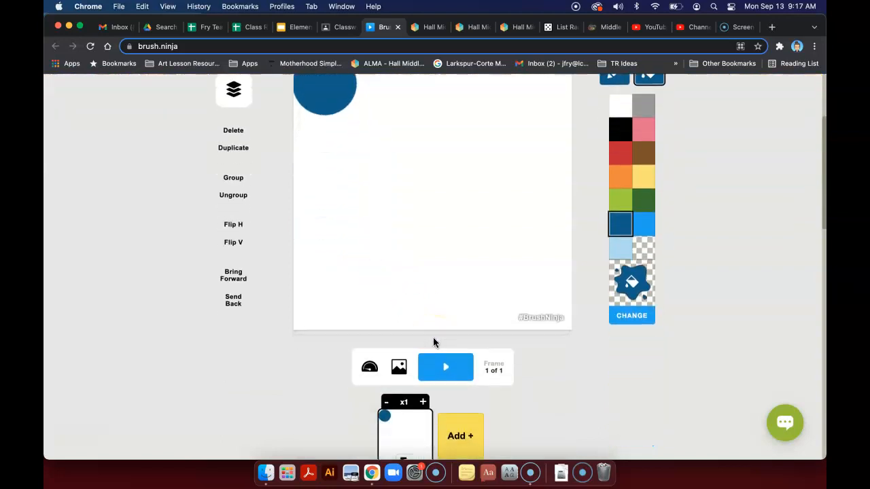
click(452, 431)
scroll(454, 431, down, 2)
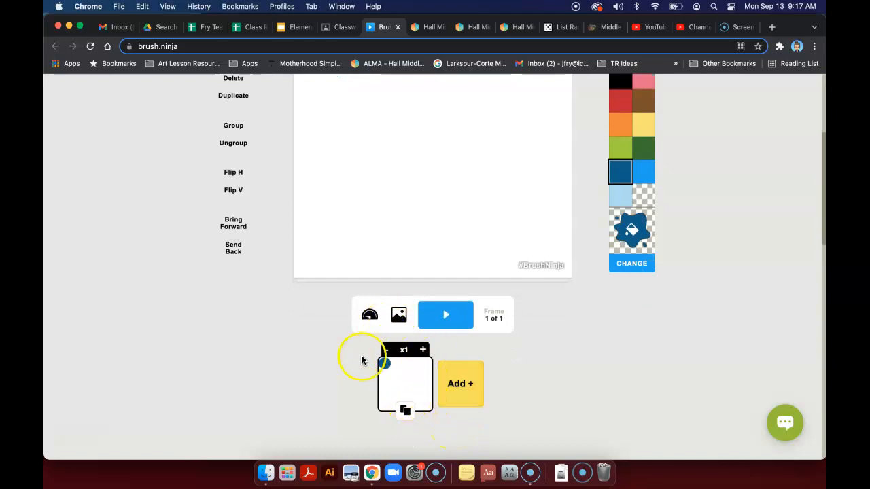
scroll(367, 219, up, 2)
scroll(370, 272, down, 2)
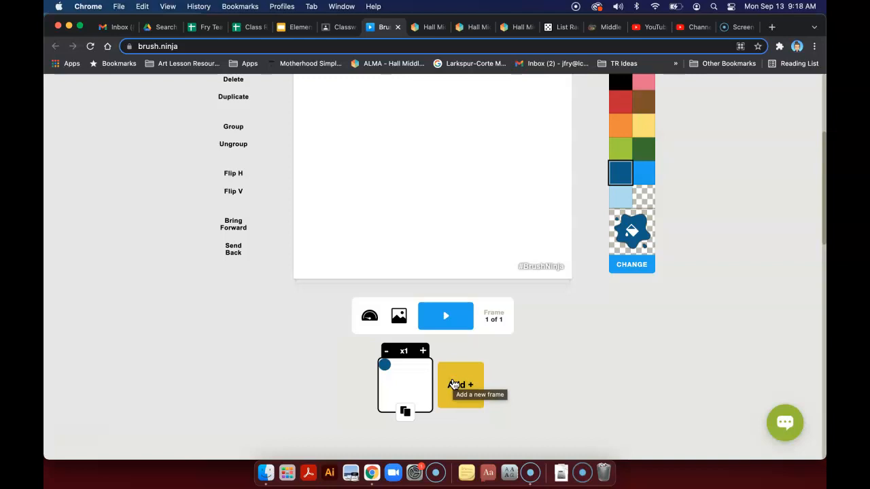
click(404, 412)
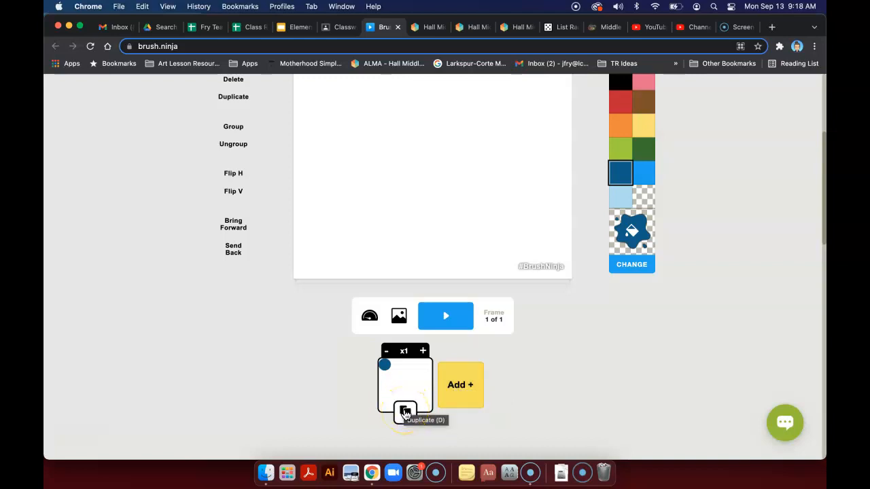
click(405, 413)
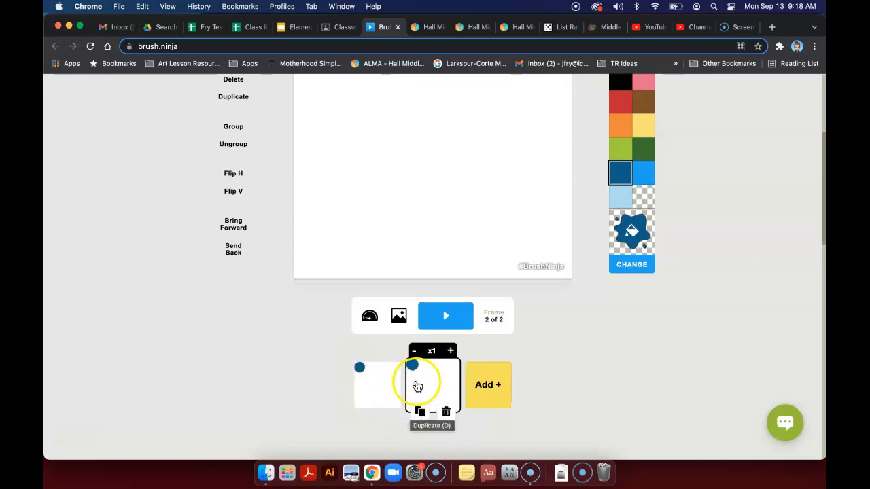
Step: Move the circle in frame 2 slightly down and to the right
scroll(418, 374, up, 3)
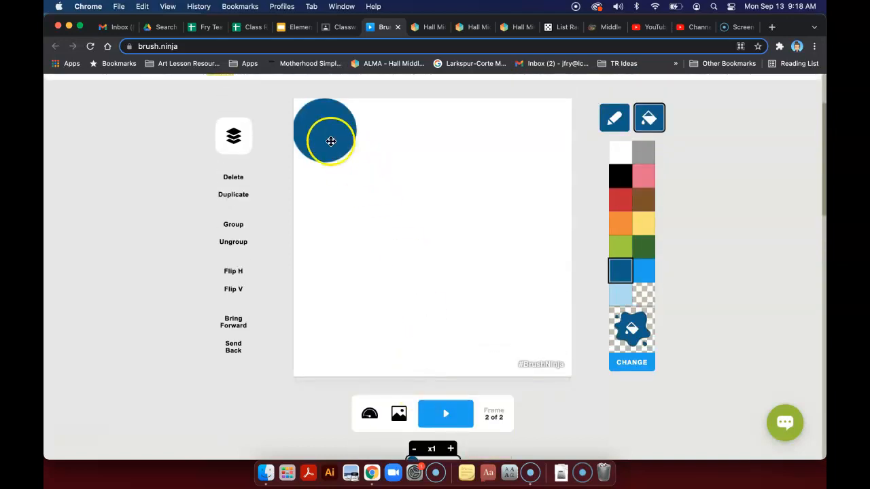
drag(331, 141, 340, 151)
scroll(445, 250, up, 1)
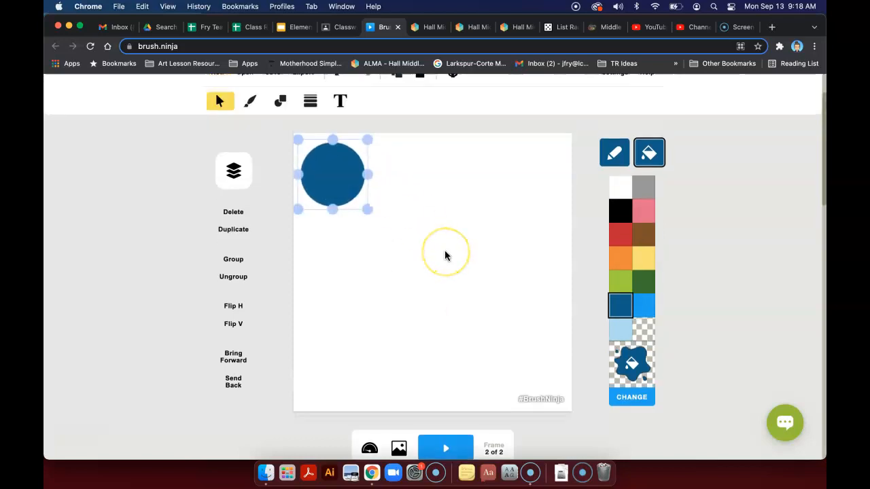
Step: Create frames 3 and 4 by duplicating the latest frame, shifting the circle slightly farther down and right in each
scroll(444, 250, down, 3)
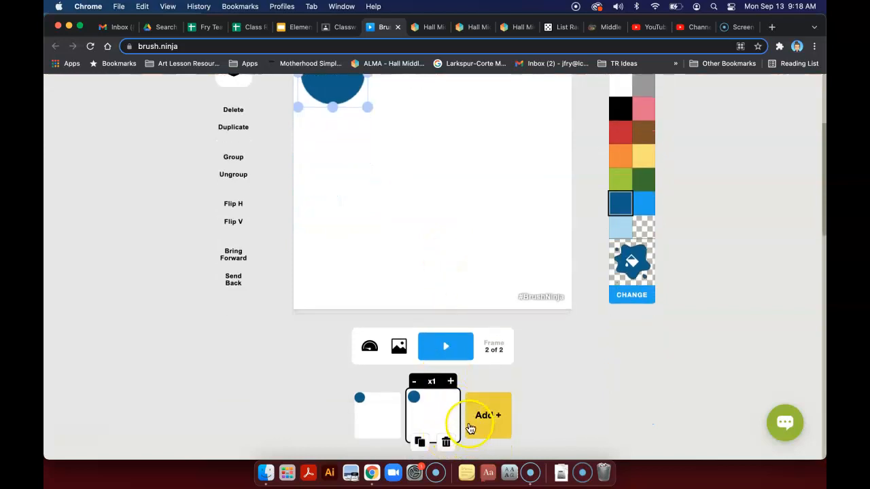
click(420, 442)
drag(335, 101, 346, 114)
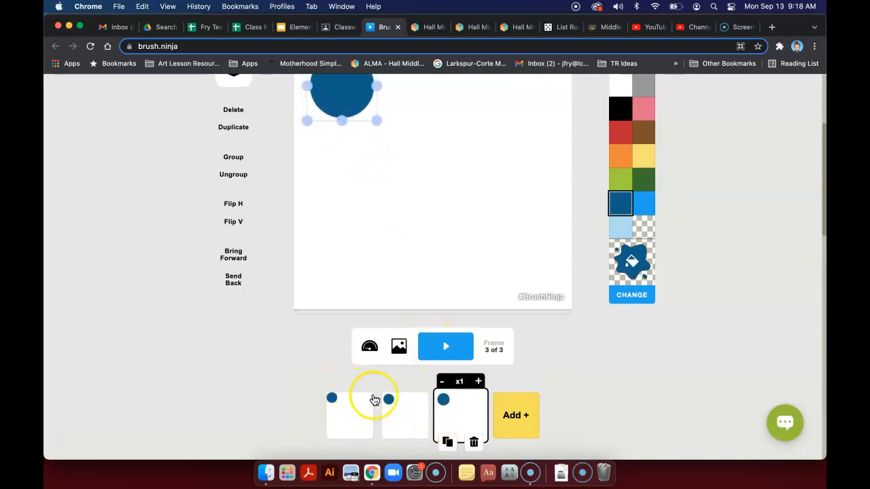
click(447, 442)
drag(349, 101, 356, 116)
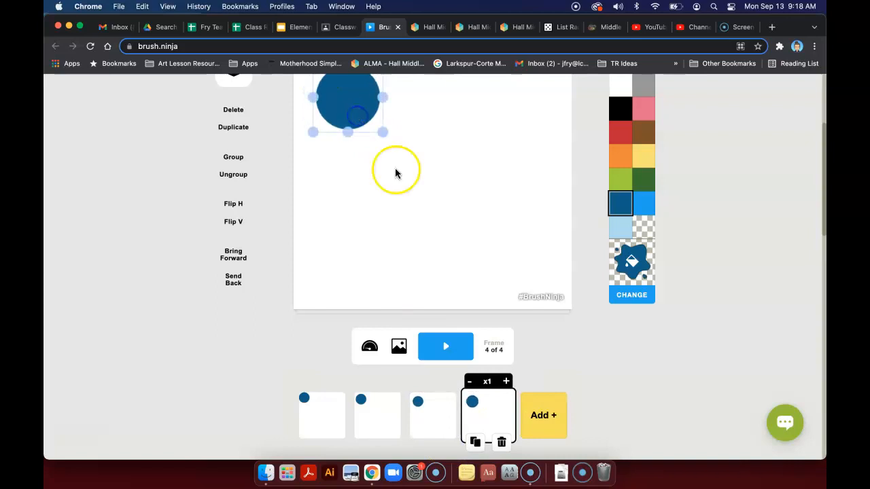
Step: Duplicate frame 4 to create frame 5 and turn on onion skinning
click(475, 442)
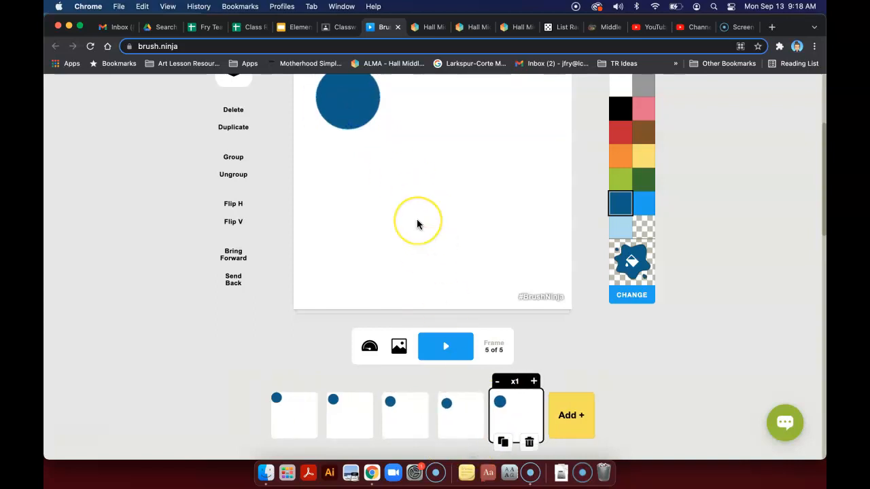
scroll(417, 224, up, 5)
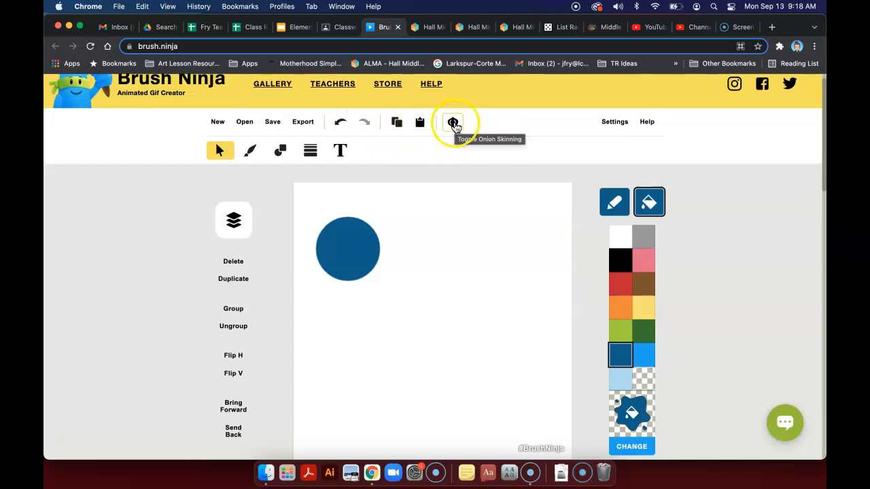
click(454, 124)
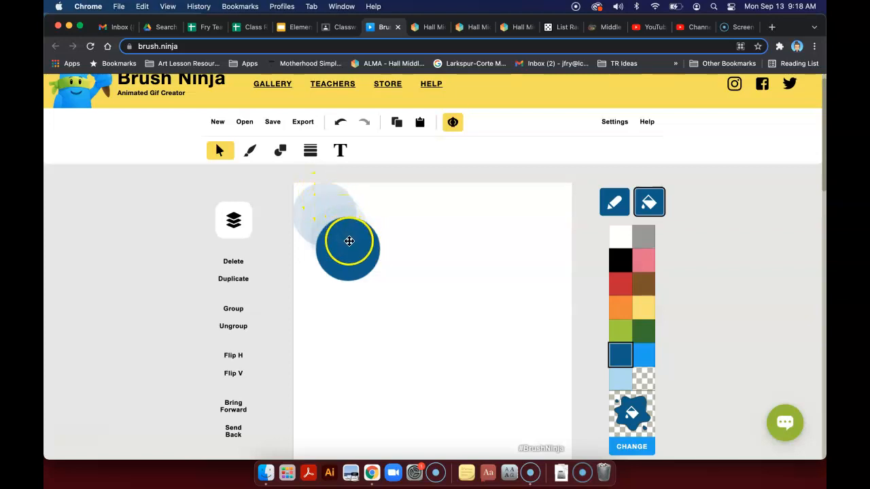
Step: Move the circle in frame 5 slightly down and right of its onion-skinned position in frame 4
scroll(368, 337, down, 5)
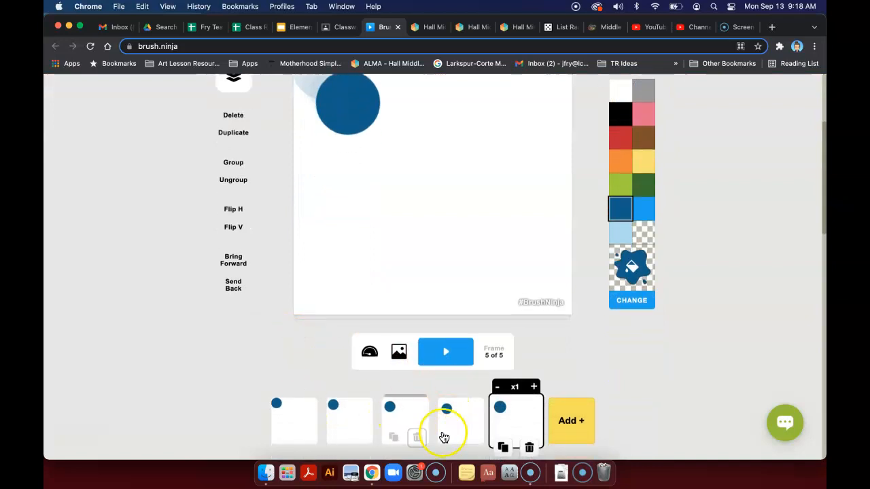
scroll(387, 195, up, 2)
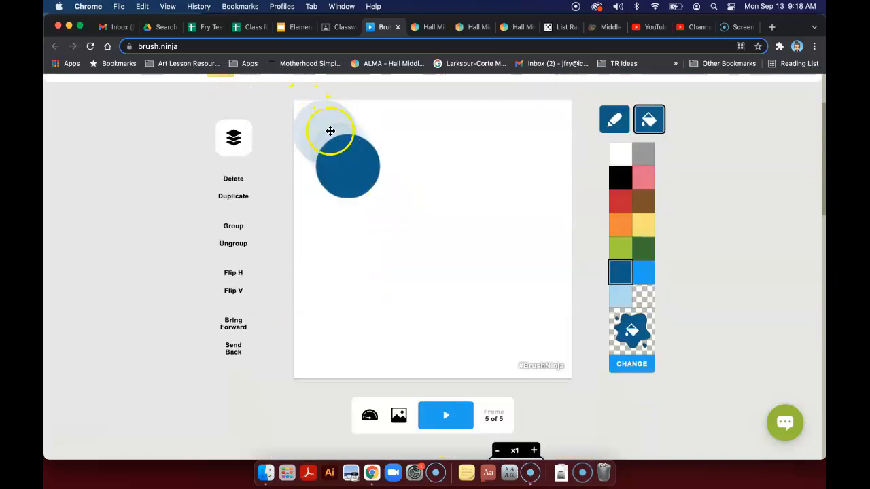
scroll(483, 356, down, 1)
scroll(483, 352, down, 3)
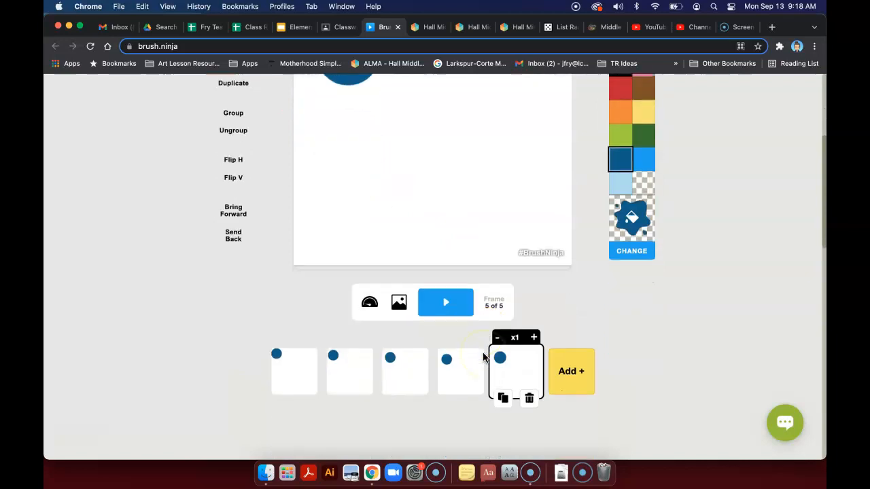
scroll(466, 283, up, 3)
drag(349, 139, 357, 145)
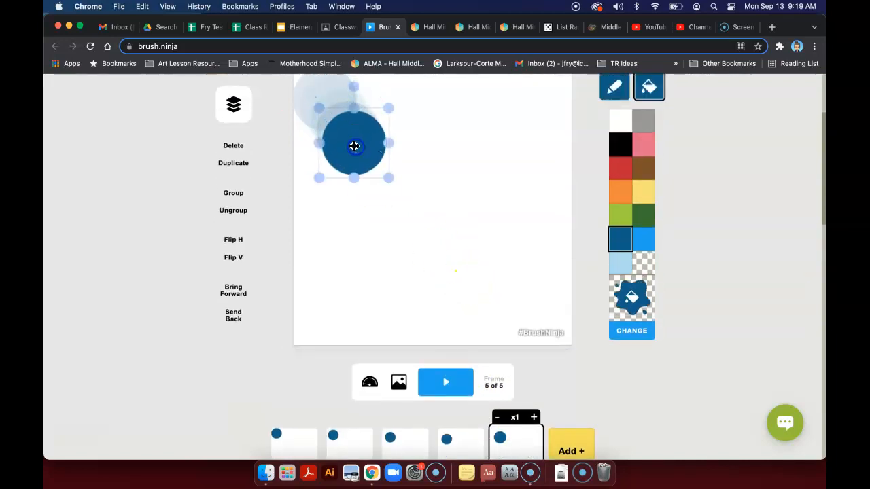
Step: Duplicate frame 5 and shift the circle slightly farther down and right in frame 6
scroll(521, 410, down, 2)
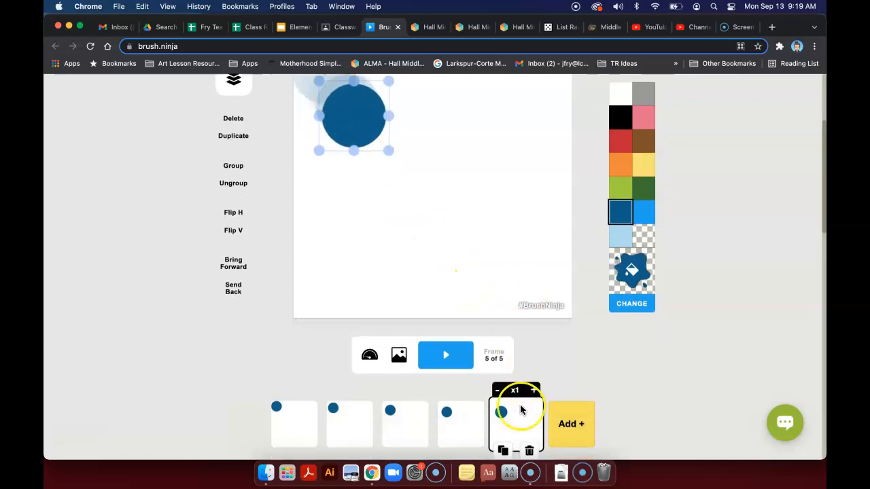
click(501, 413)
scroll(433, 225, up, 3)
drag(357, 167, 368, 188)
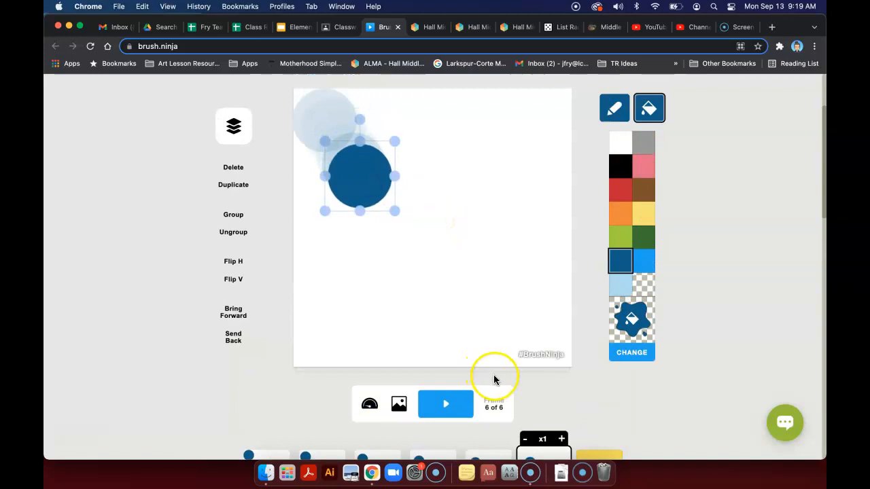
Step: Duplicate frame 6 and continue the circle's diagonal path with a small shift down and right in frame 7
scroll(493, 377, down, 2)
click(527, 448)
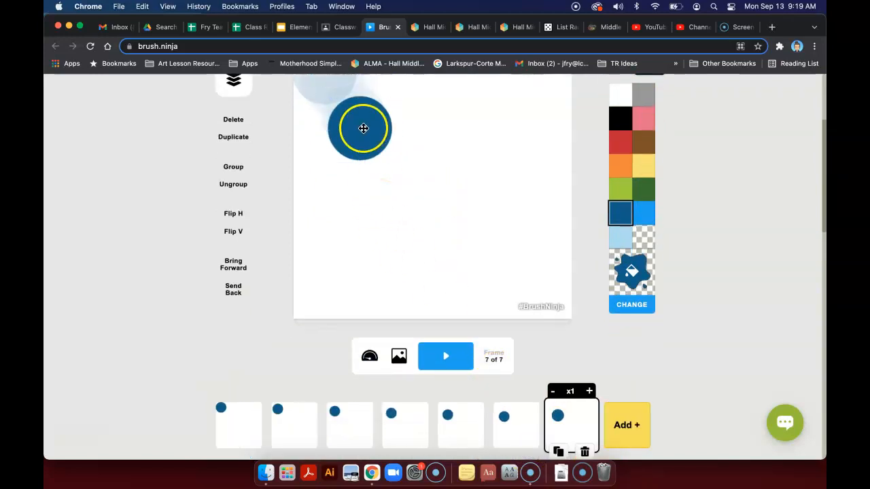
drag(361, 116, 366, 127)
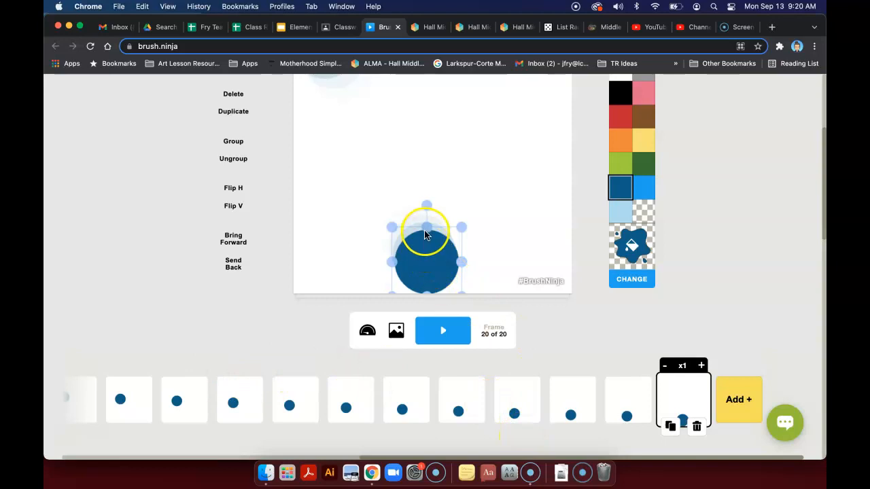
Step: Squash the circle slightly from its top edge in frame 20, and flatten it further in a duplicate as frame 21
drag(426, 232, 427, 234)
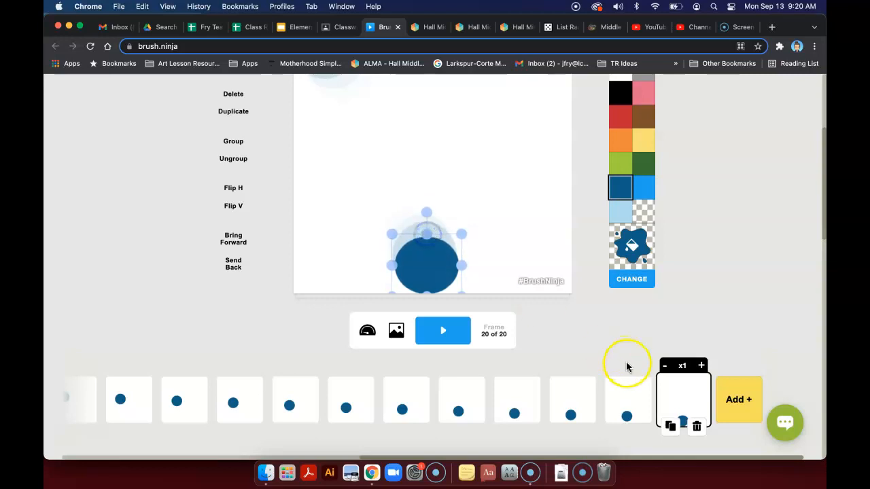
click(671, 427)
click(445, 249)
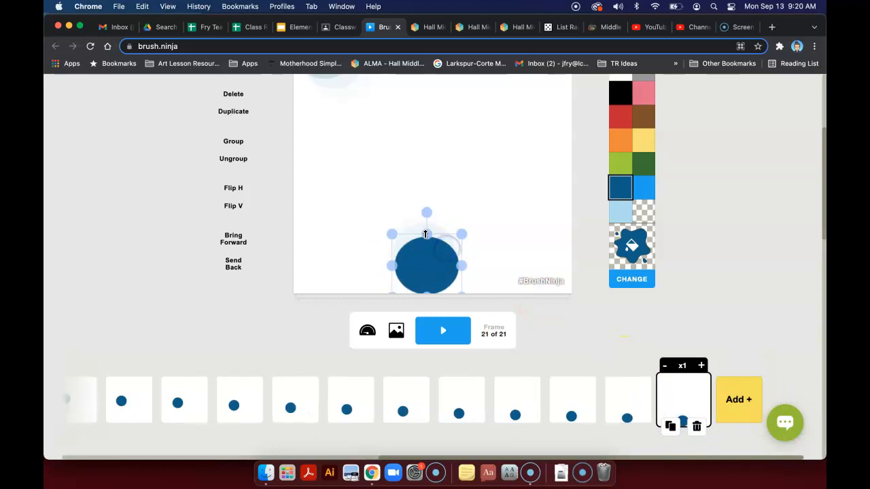
drag(425, 235, 426, 244)
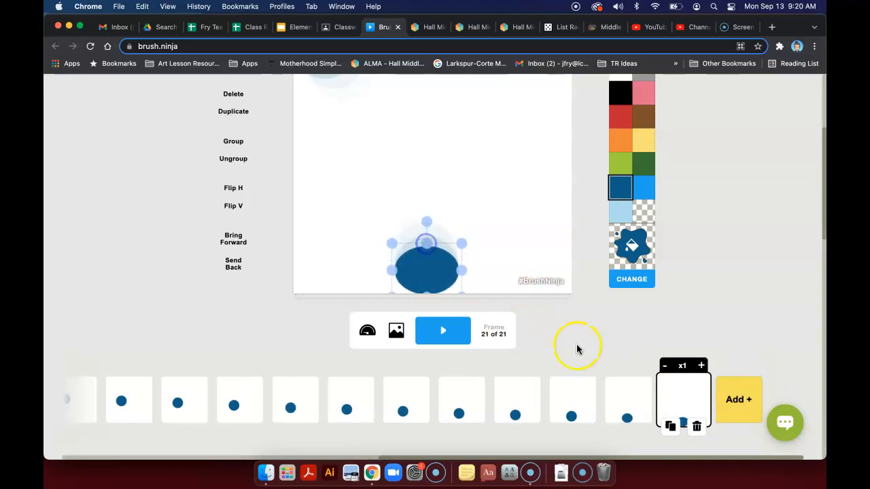
Step: Duplicate frame 21, shift the squashed circle slightly up and right in frame 22, and stretch its top edge slightly taller
click(670, 432)
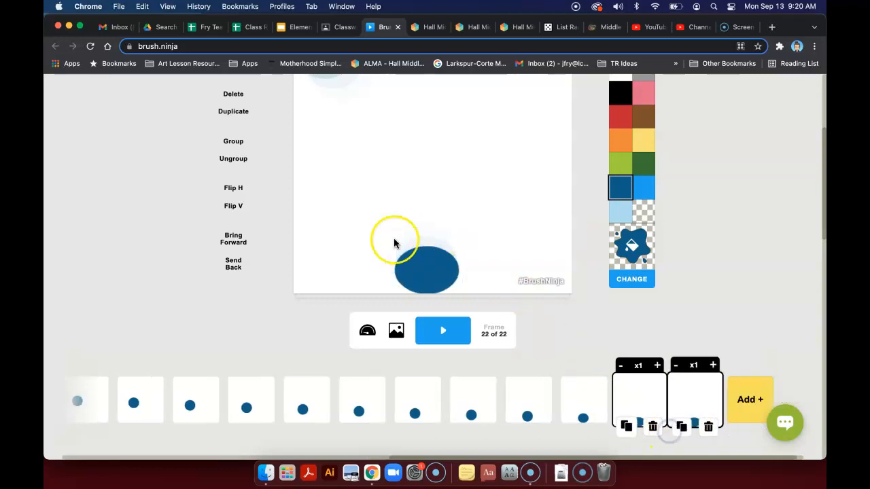
click(427, 263)
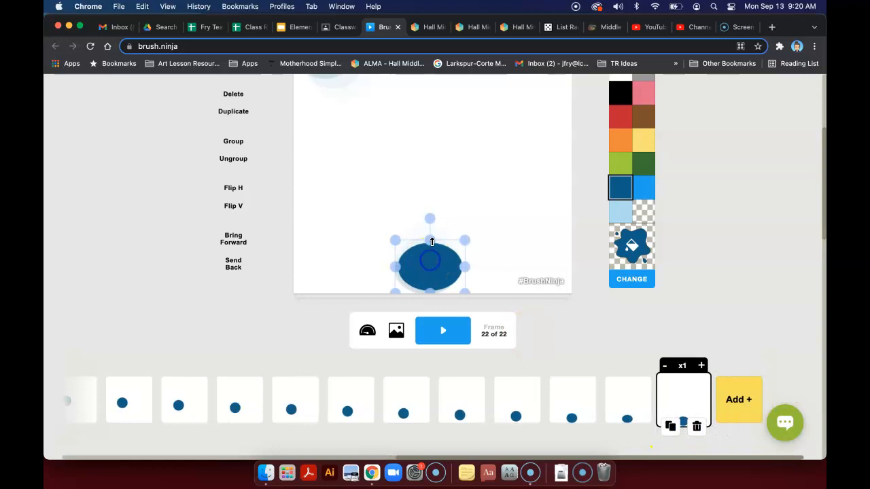
drag(432, 240, 431, 236)
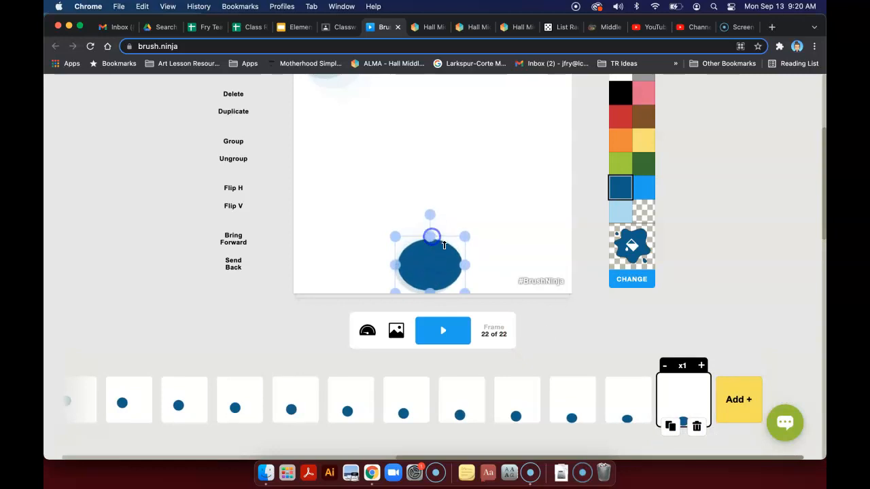
Step: Duplicate frame 22, move the circle a little farther up and right in frame 23, and stretch it slightly taller
click(670, 425)
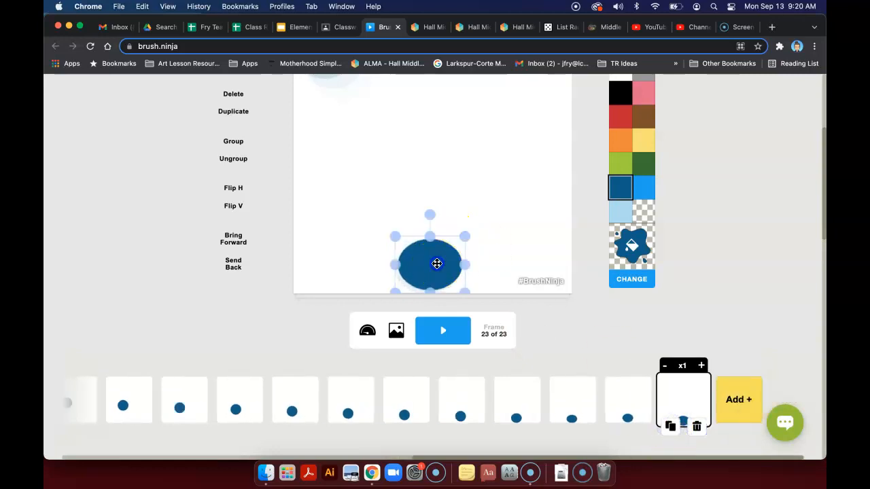
drag(437, 263, 443, 257)
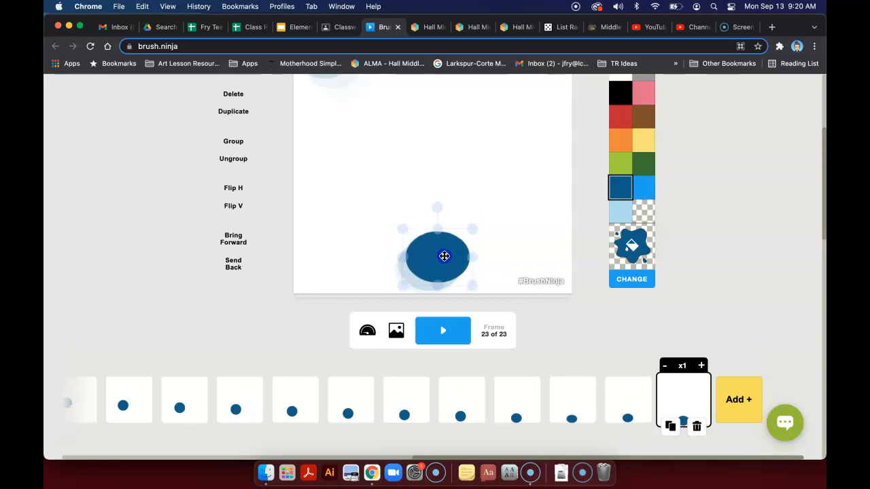
drag(439, 231, 439, 227)
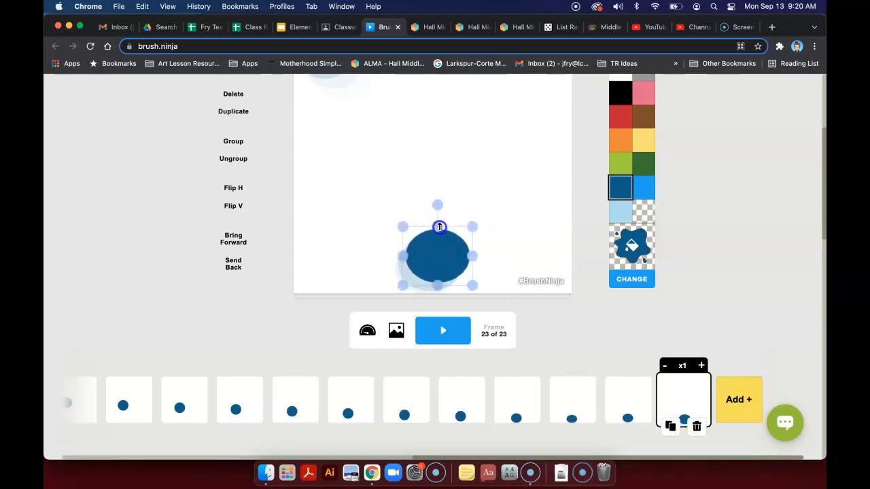
Step: Duplicate frame 23, move the circle up and right in frame 24, and stretch it upward until nearly round
click(669, 426)
click(440, 247)
drag(440, 248, 447, 238)
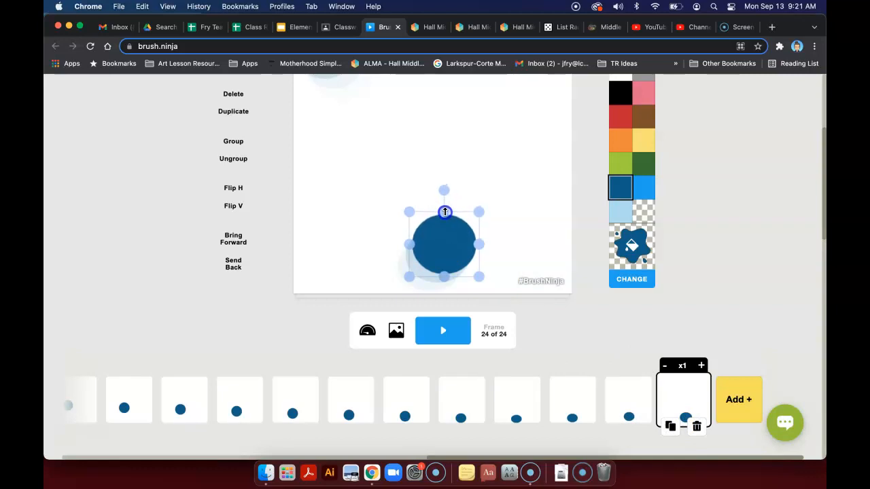
Step: Duplicate frame 24, continue the circle's rebound up and right in frame 25, and duplicate that frame as well
click(673, 427)
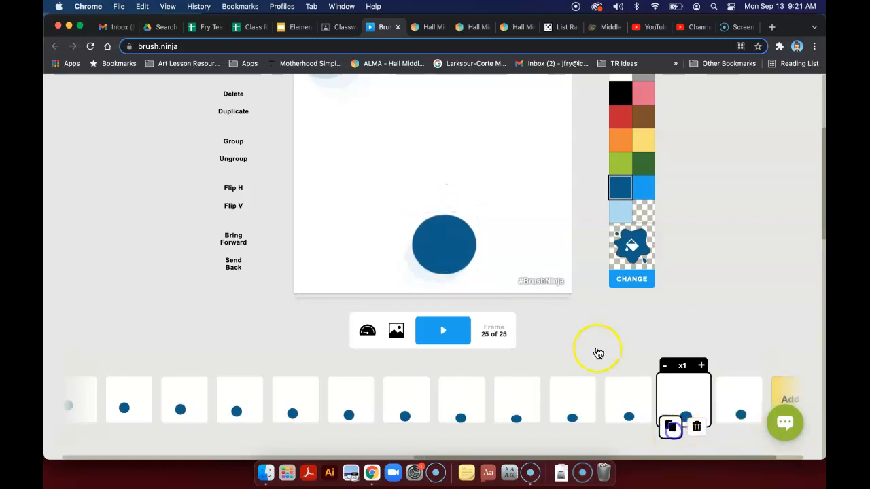
drag(462, 242, 483, 220)
click(671, 426)
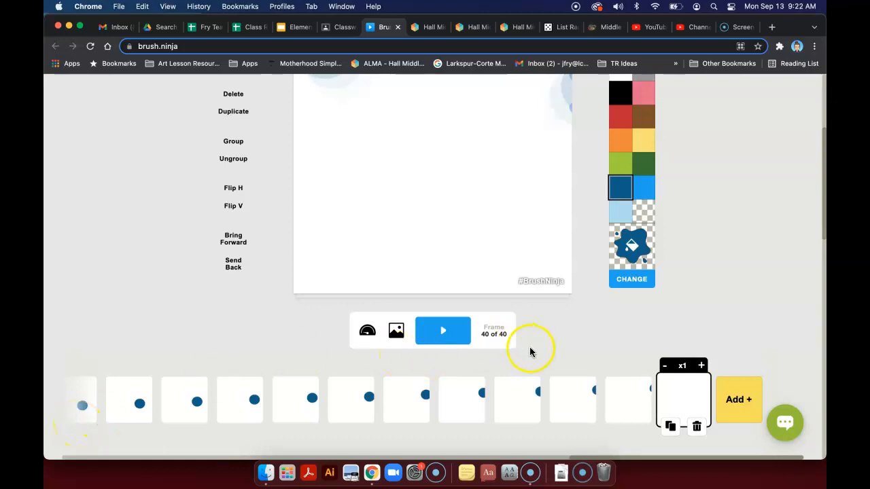
Step: Play the full bouncing ball animation to check its motion and speed, and stop the playback
scroll(494, 334, up, 4)
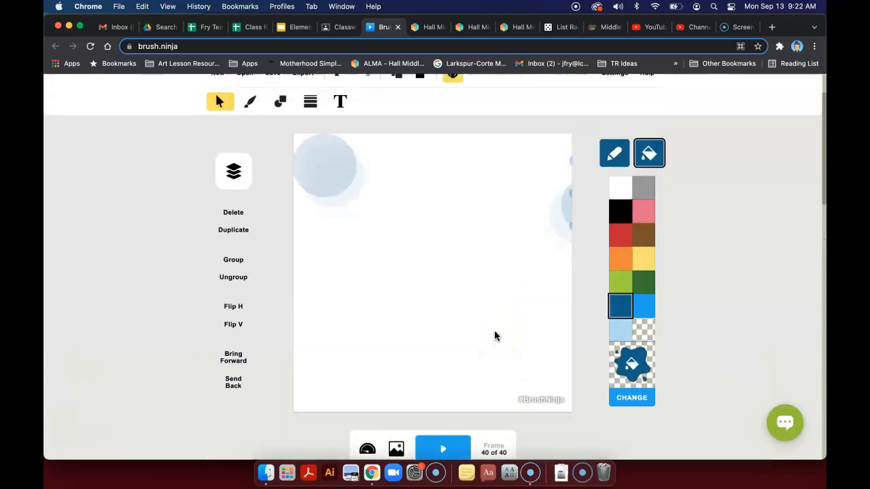
scroll(495, 334, down, 2)
click(445, 384)
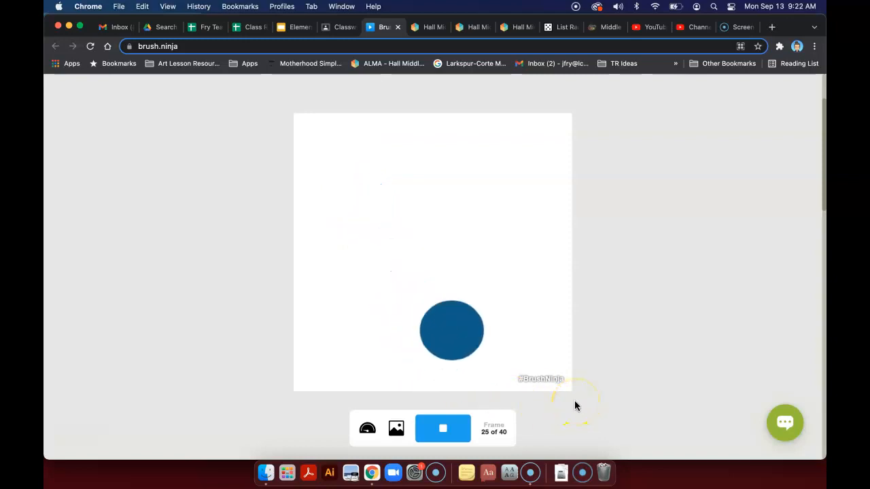
click(447, 429)
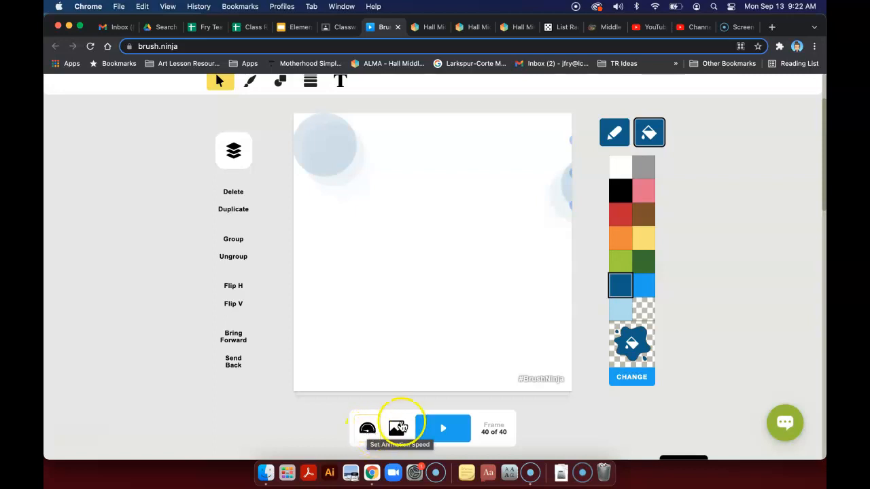
Step: Set the animation speed to a frame rate of 13 frames per second
click(367, 432)
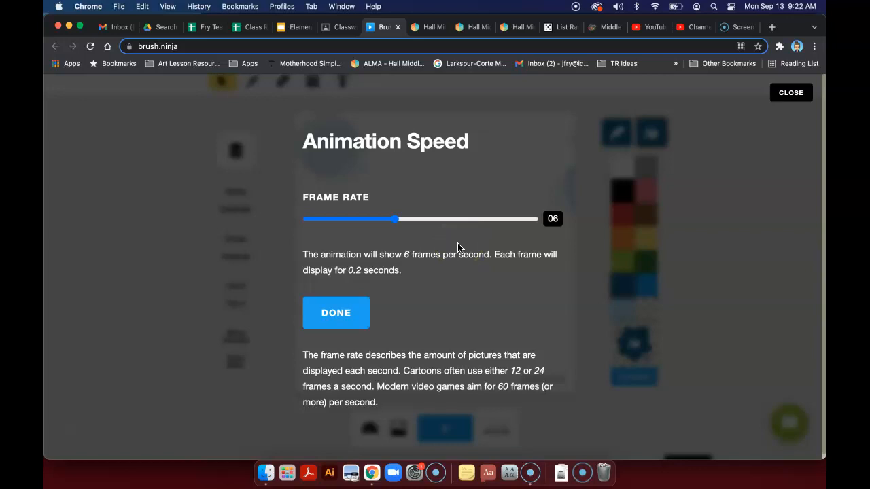
click(397, 224)
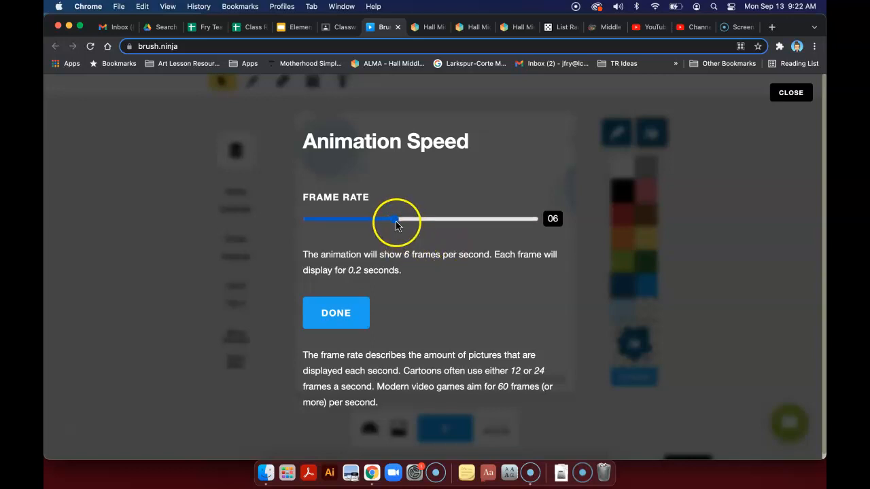
drag(433, 220, 435, 220)
click(436, 219)
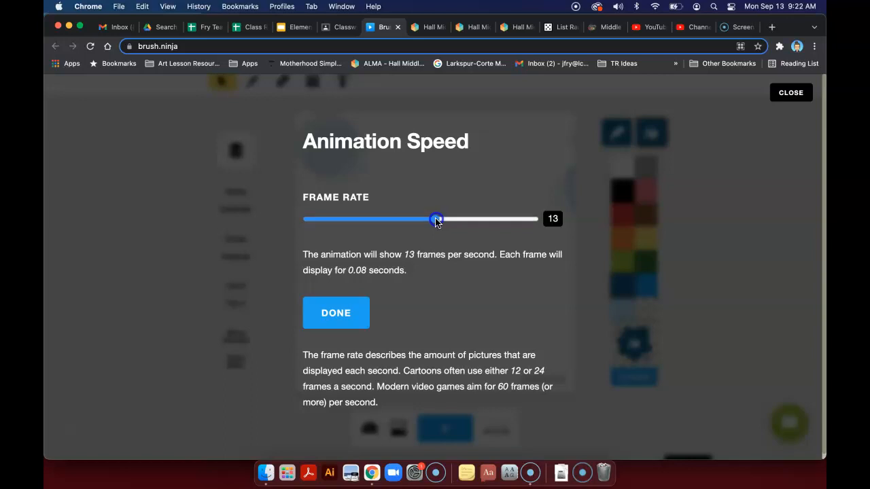
click(334, 311)
Step: Replay the animation to check the bounce at the faster frame rate, and stop the playback
click(438, 428)
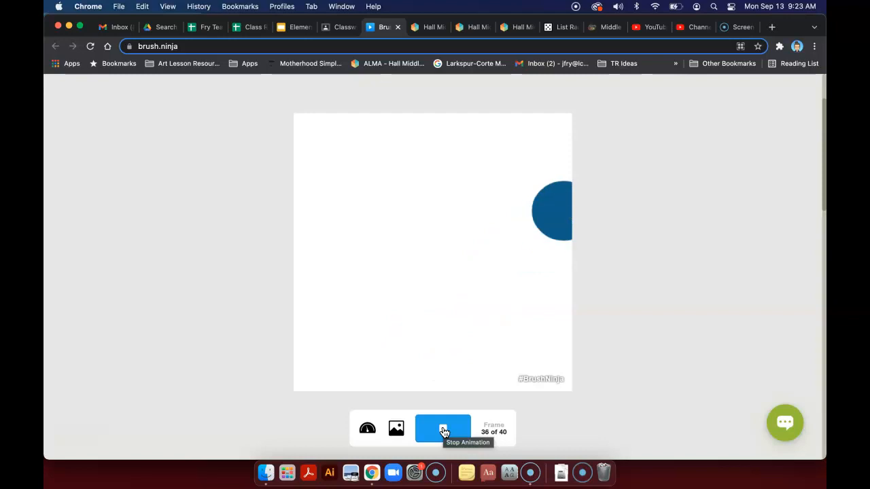
click(443, 431)
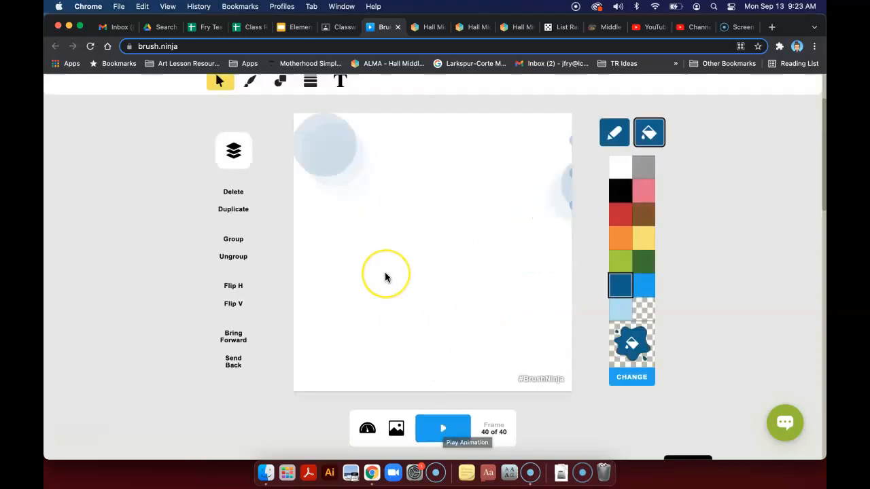
scroll(384, 274, up, 3)
scroll(384, 277, down, 5)
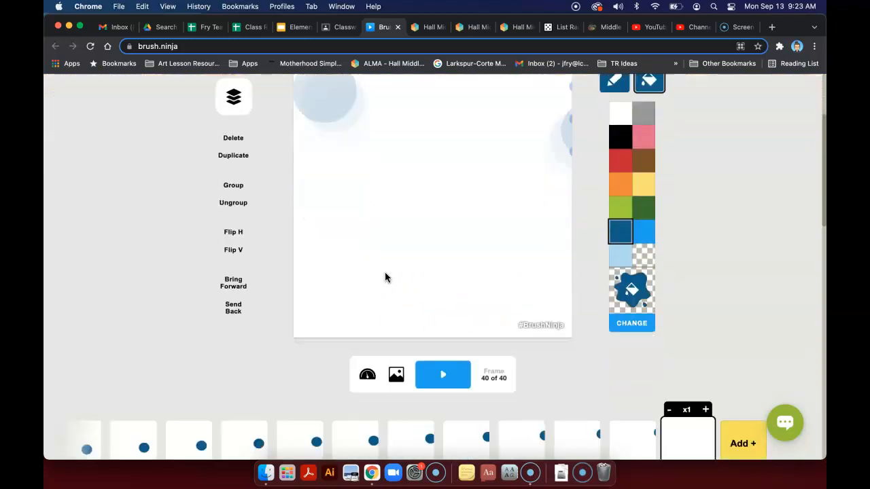
Step: Export the animation as an animated GIF named "ball animation" and save it as ball-animation in the Downloads folder
scroll(384, 278, up, 4)
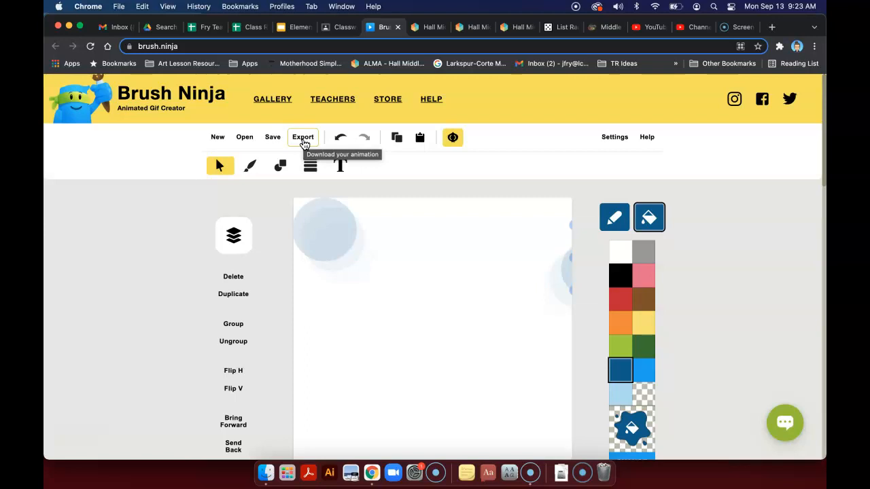
click(303, 139)
drag(371, 224, 276, 233)
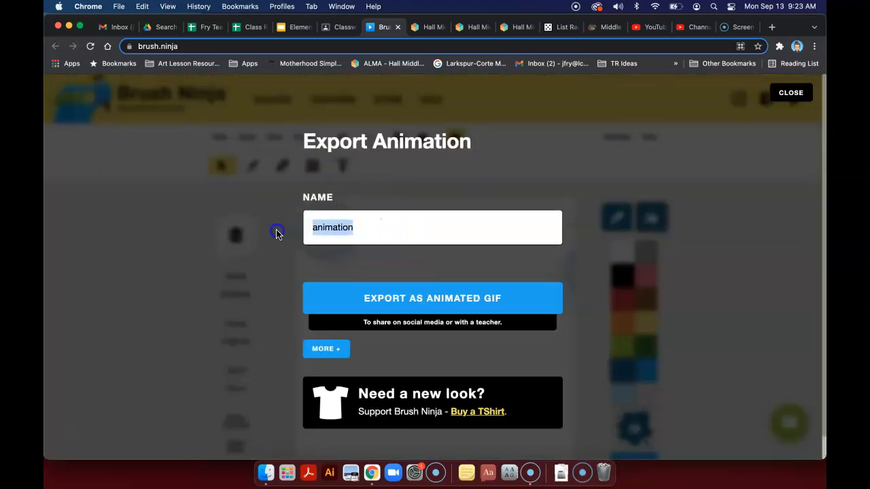
text(ball)
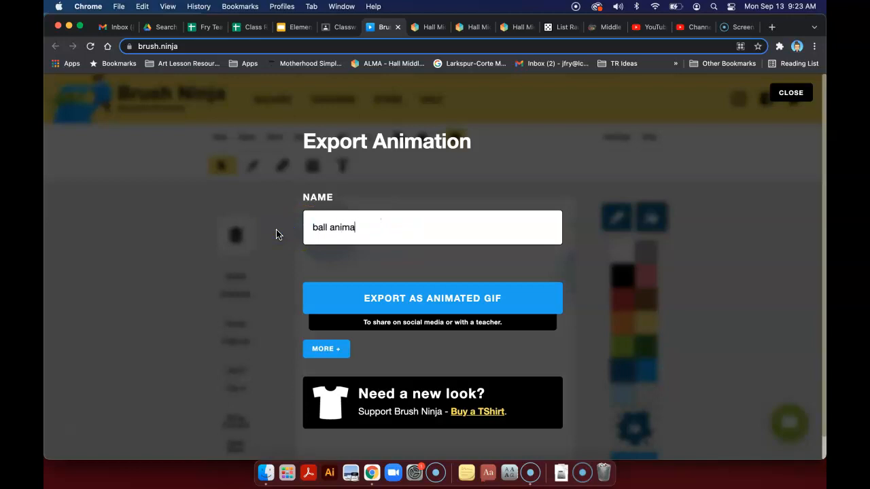
click(422, 300)
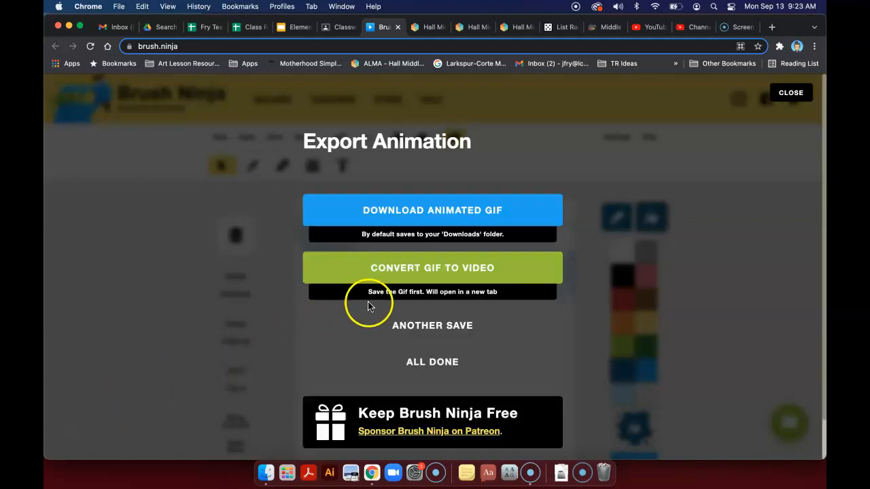
click(440, 214)
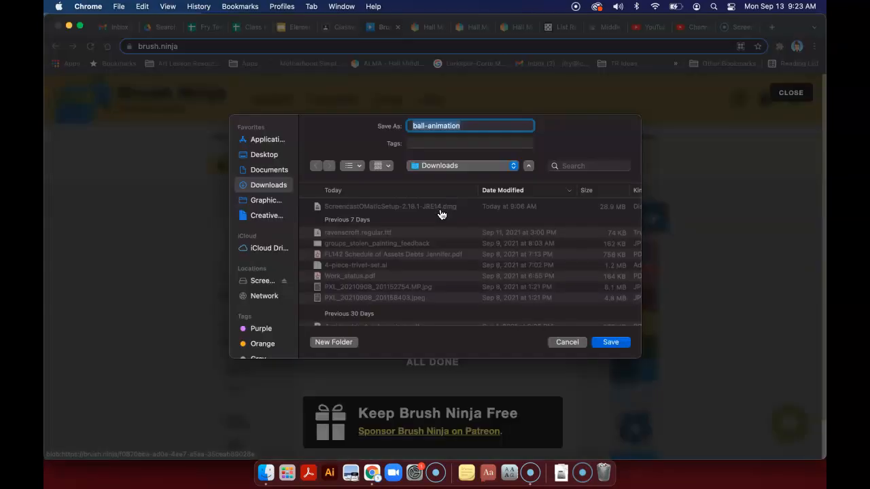
click(610, 343)
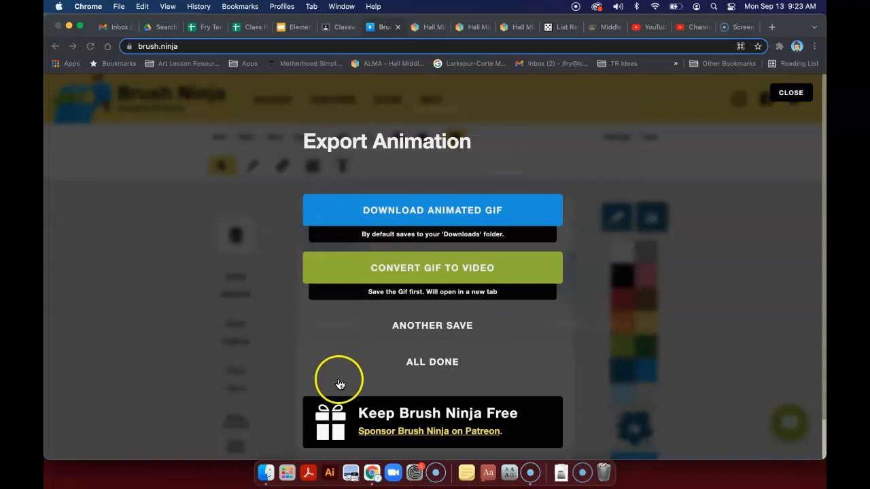